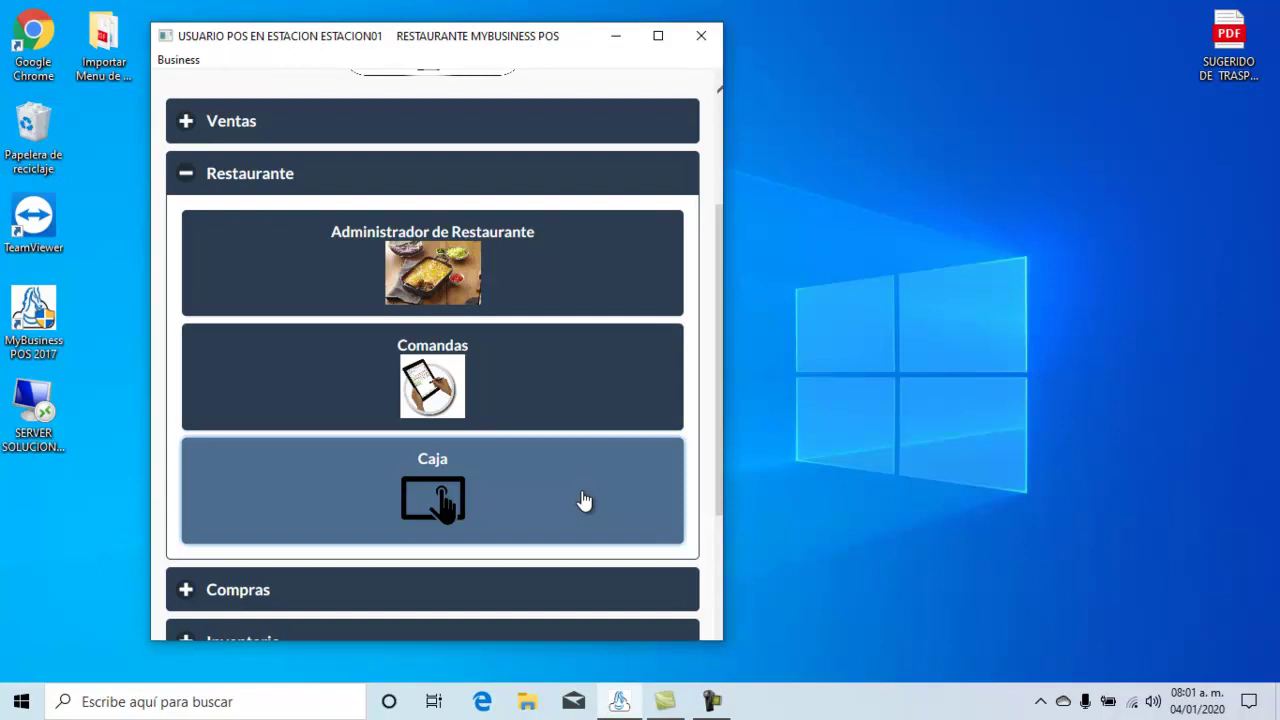
Open the Caja touch screen to examine which menu lines it offers, and return to the main menu
click(582, 491)
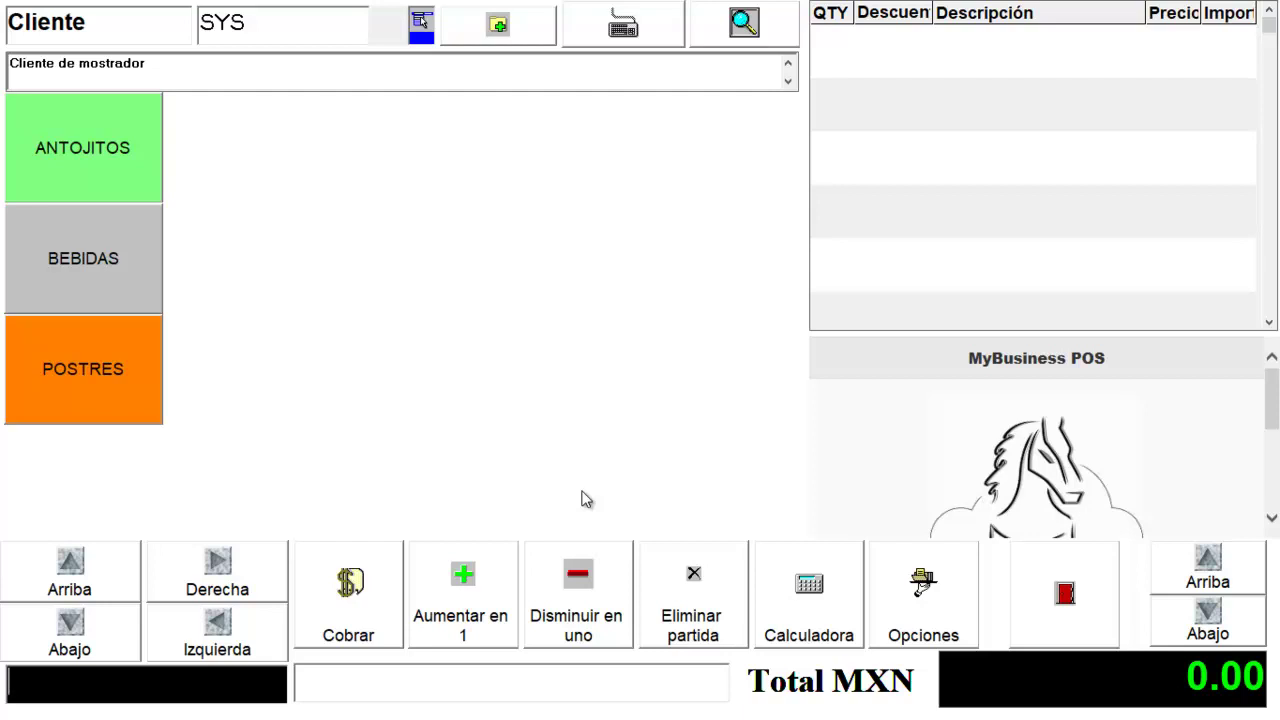
click(1095, 587)
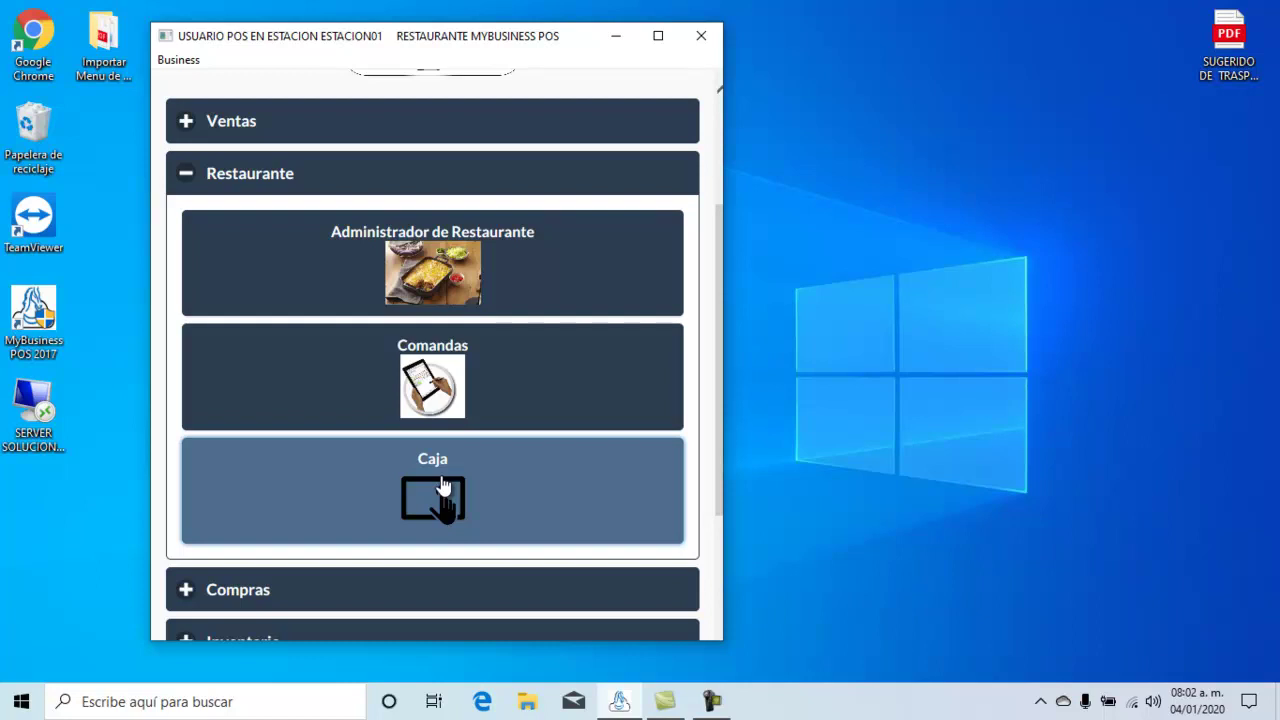
Load the dish list in Administrador de Restaurante and open the ordering of lines for the touch screen
click(440, 270)
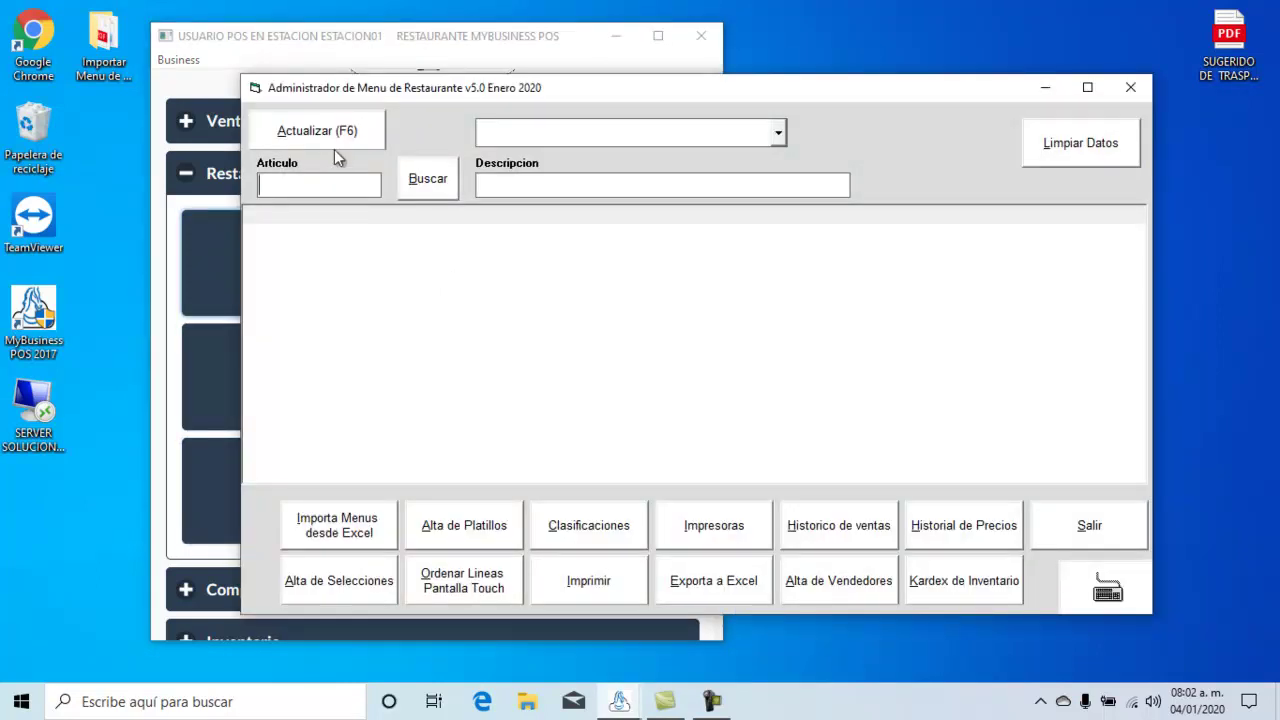
click(335, 147)
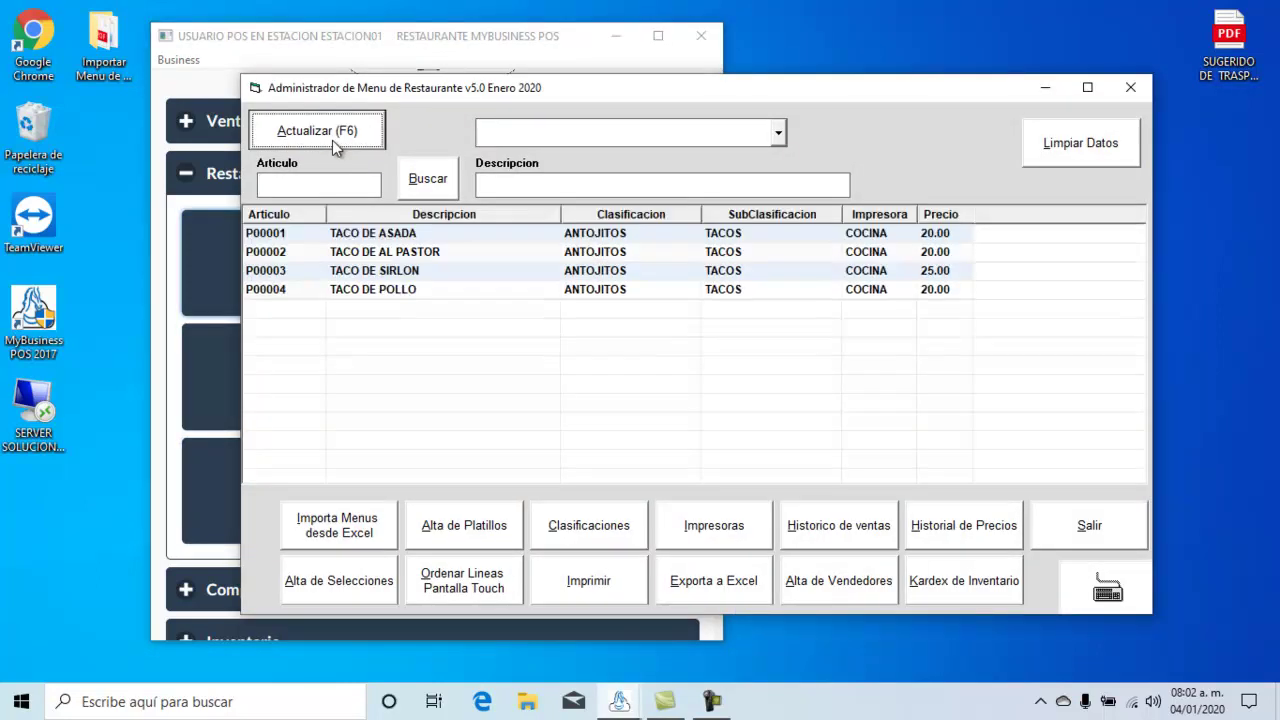
click(471, 587)
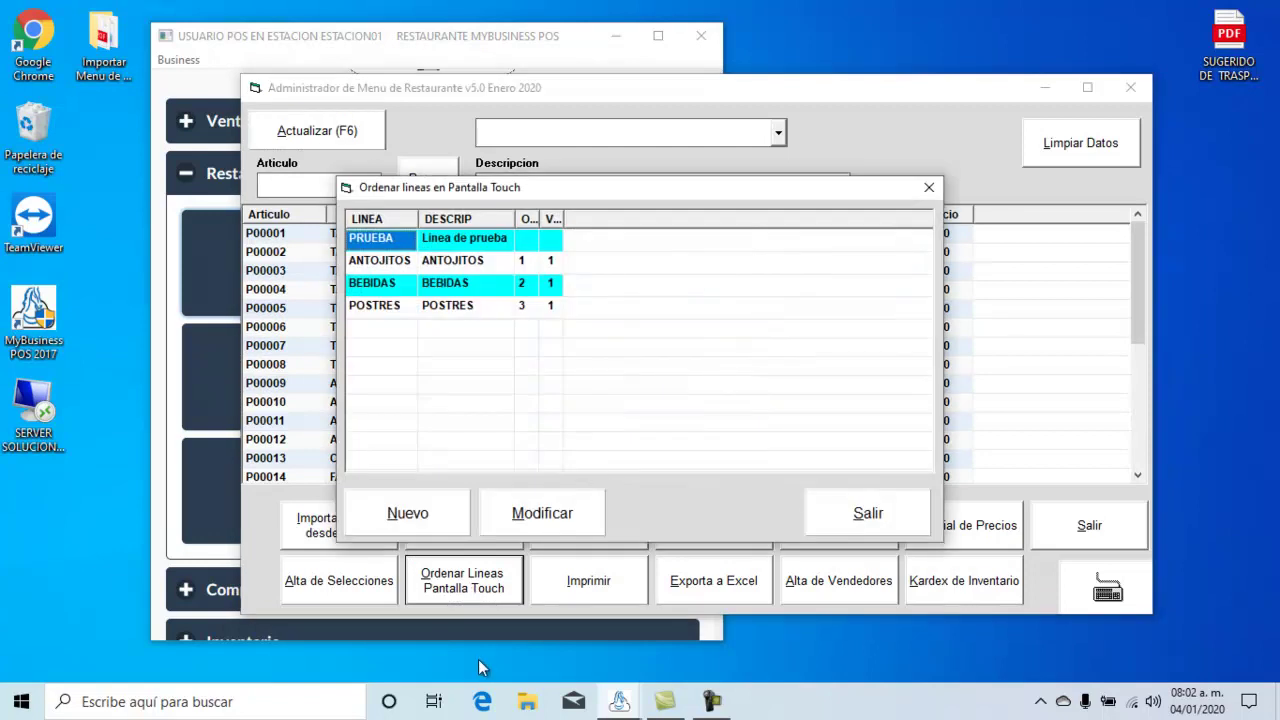
Check the ANTOJITOS line's description, order and touch-screen visibility settings, and close them without changes
click(389, 264)
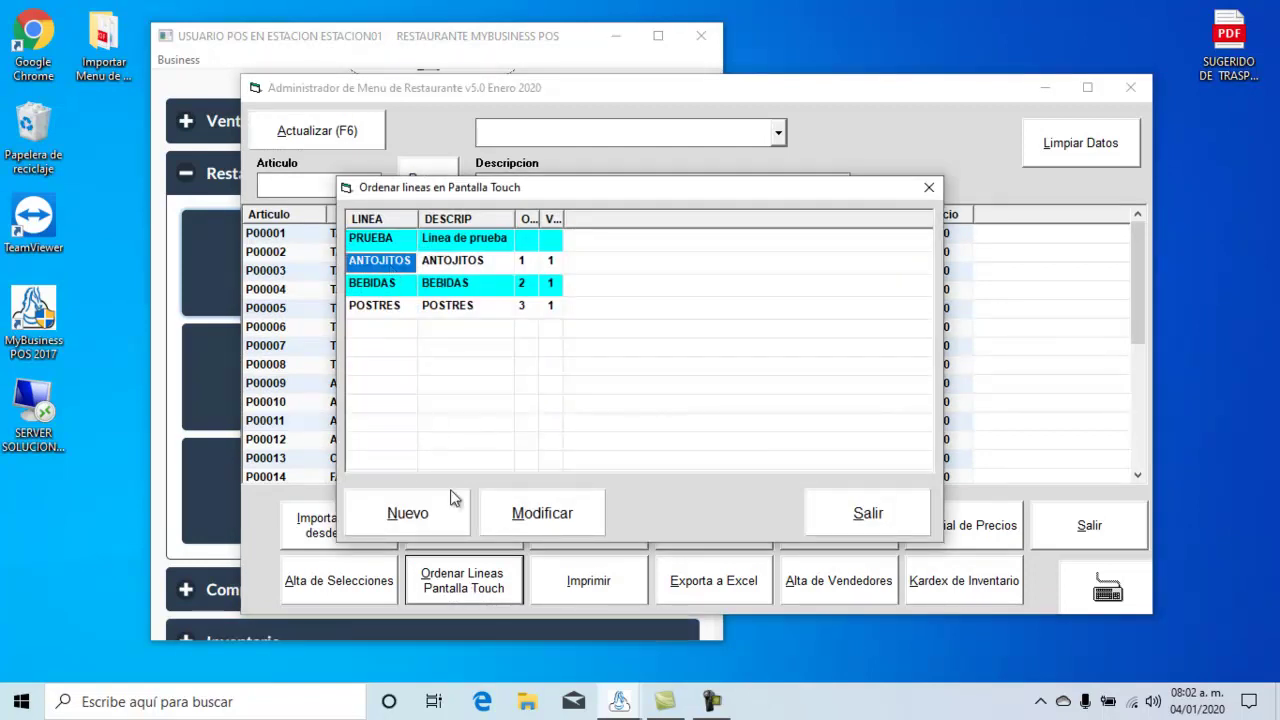
click(515, 525)
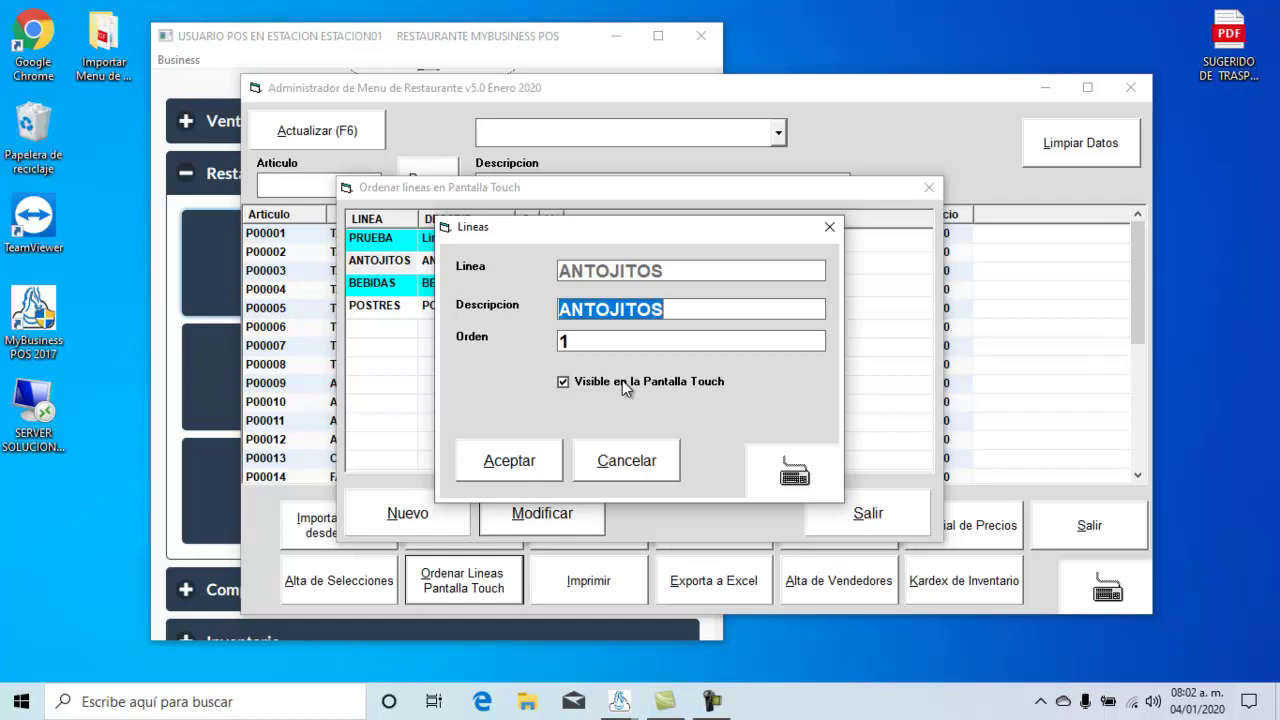
click(829, 227)
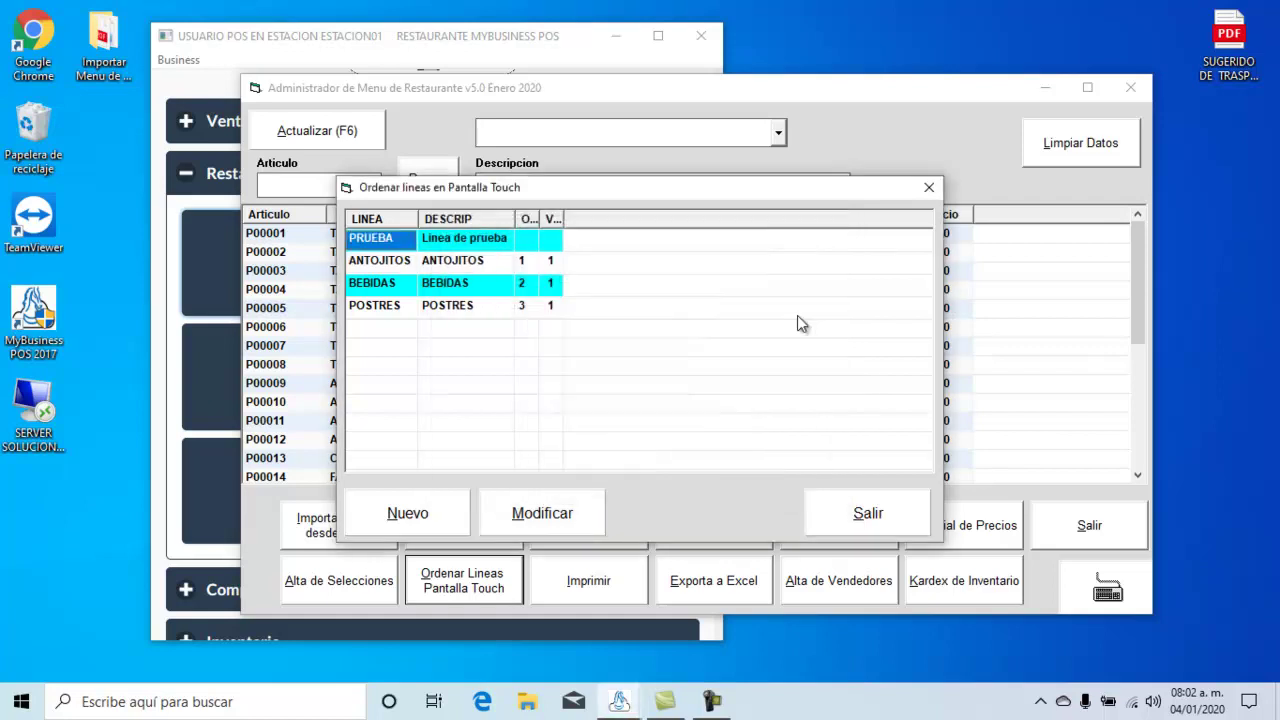
Turn off Visible en la Pantalla Touch for the POSTRES line and accept the change
click(400, 310)
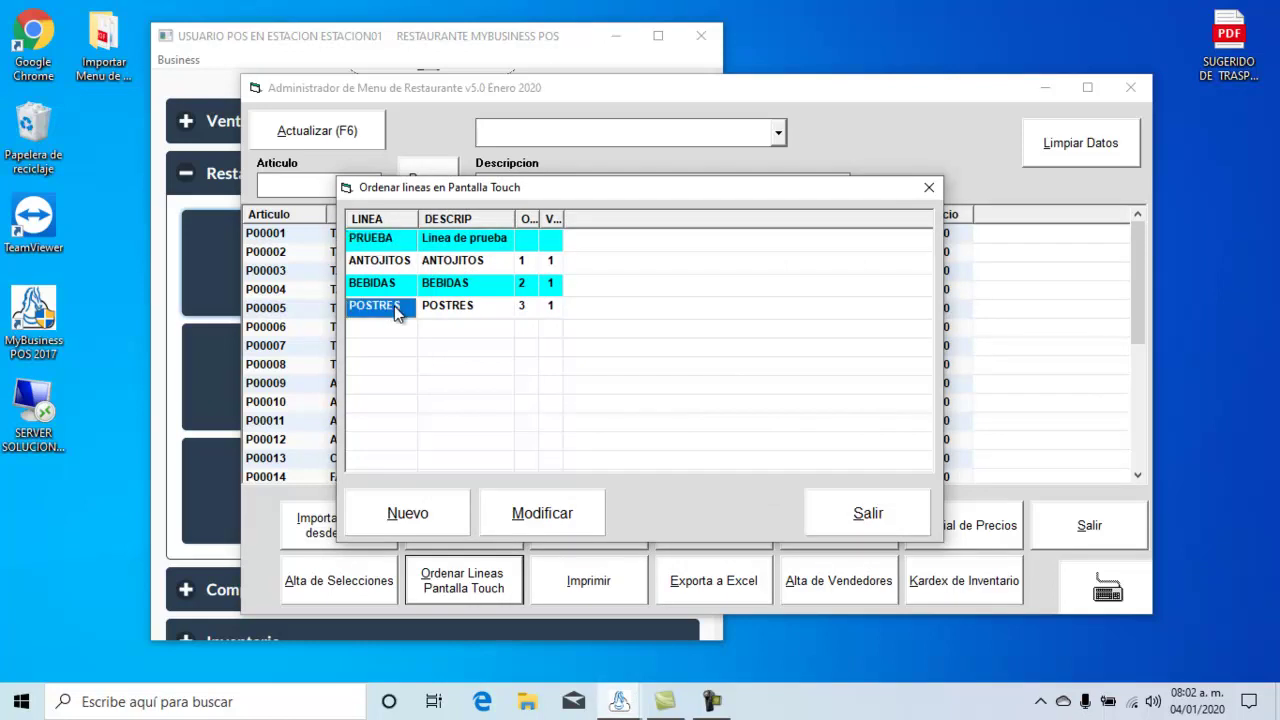
click(542, 513)
click(605, 380)
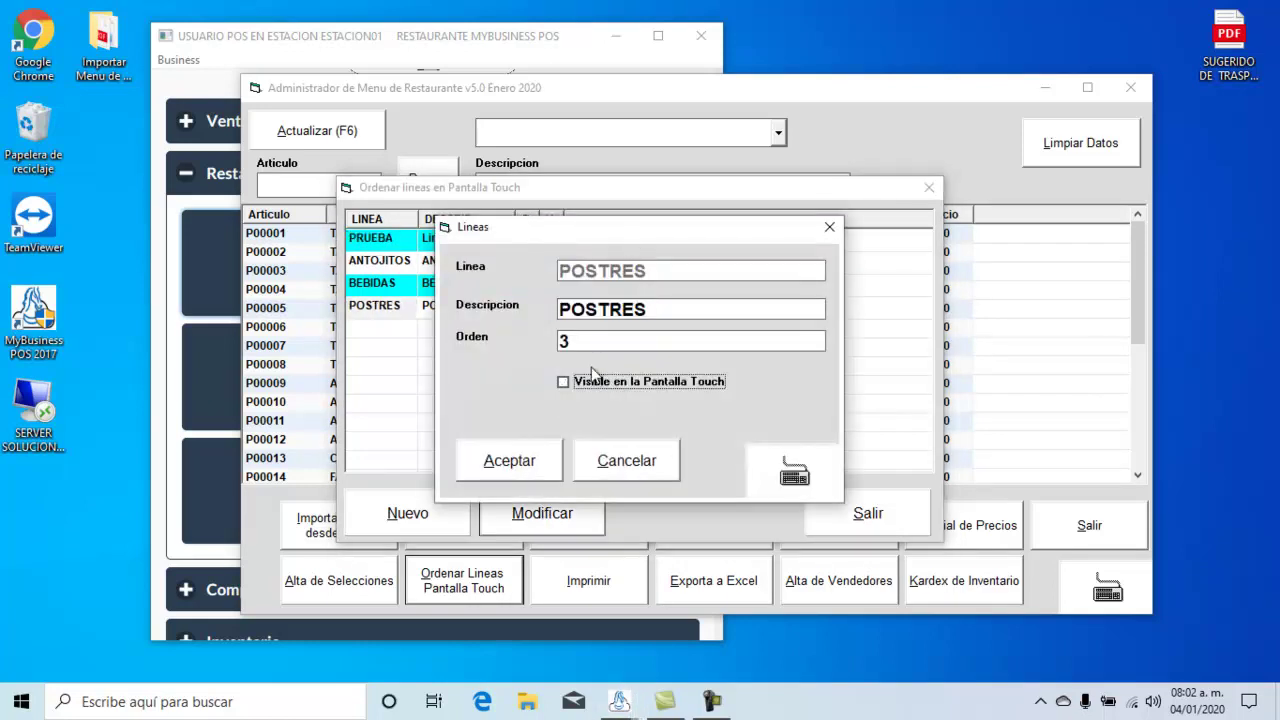
click(528, 468)
Open the Caja touch screen to check which menu lines are offered, and exit it
click(213, 91)
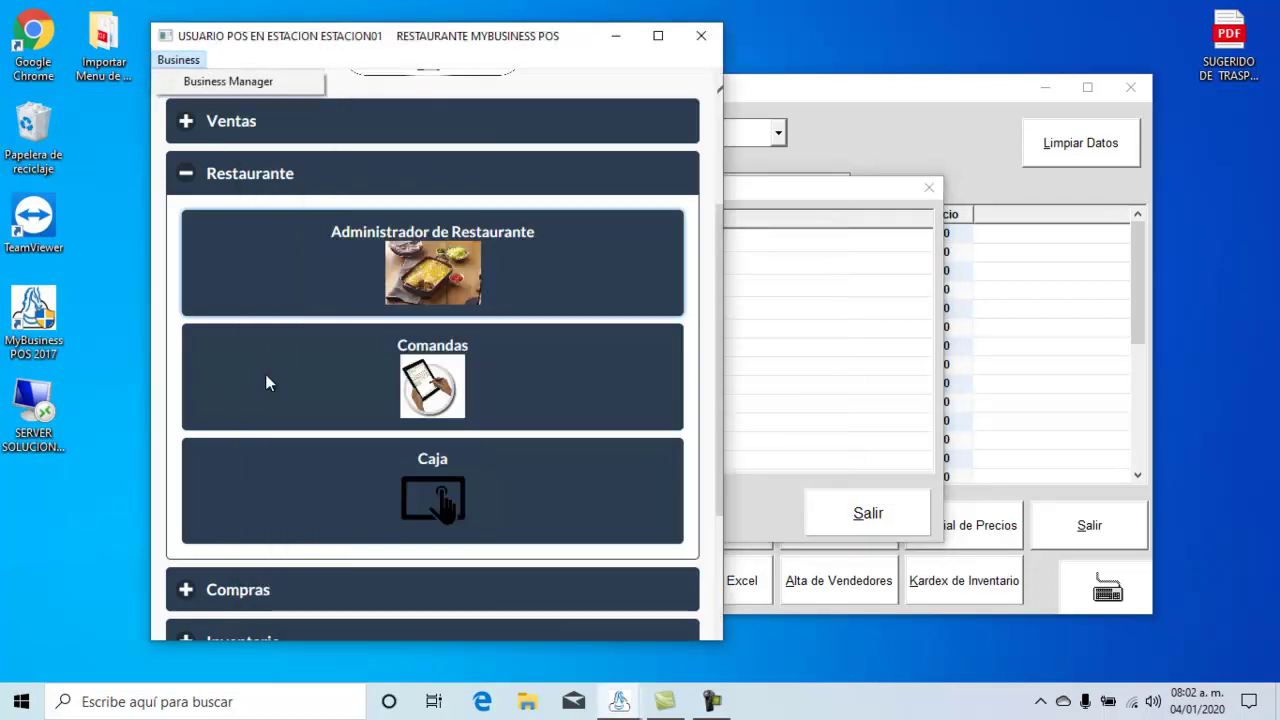
click(504, 512)
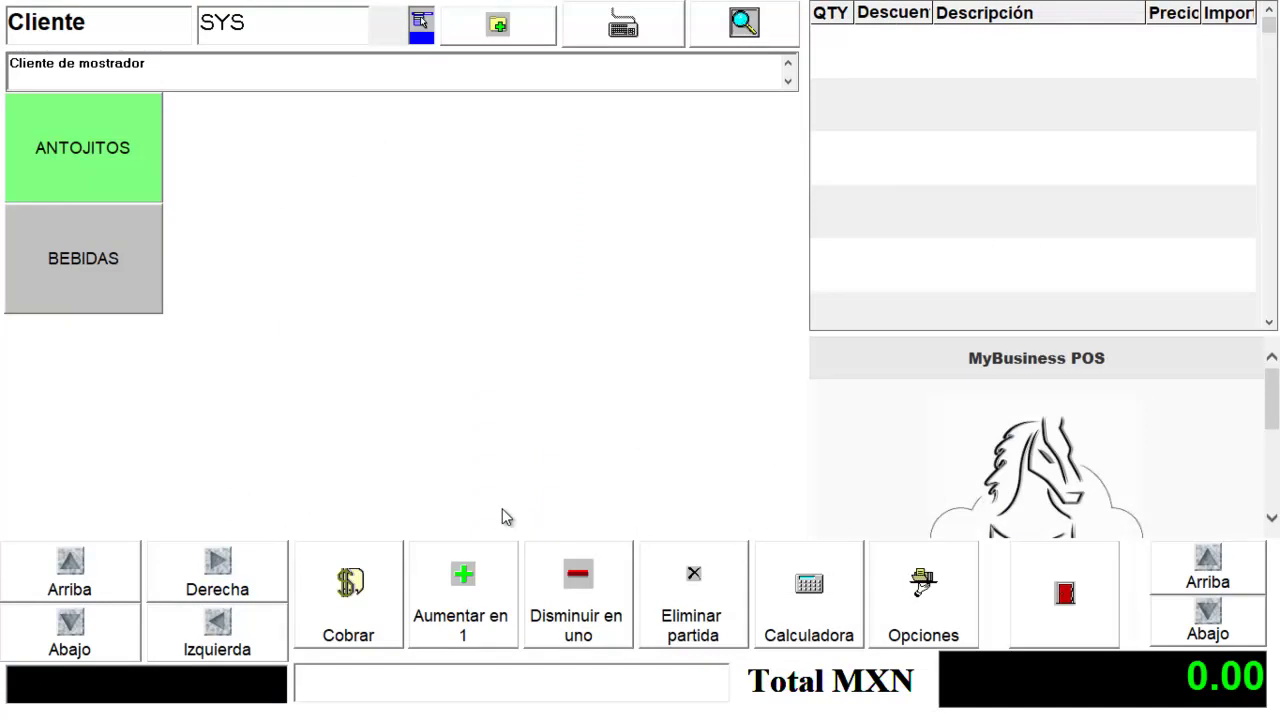
click(1100, 590)
Turn Visible en la Pantalla Touch back on for the POSTRES line and close the line ordering window
click(458, 312)
click(533, 518)
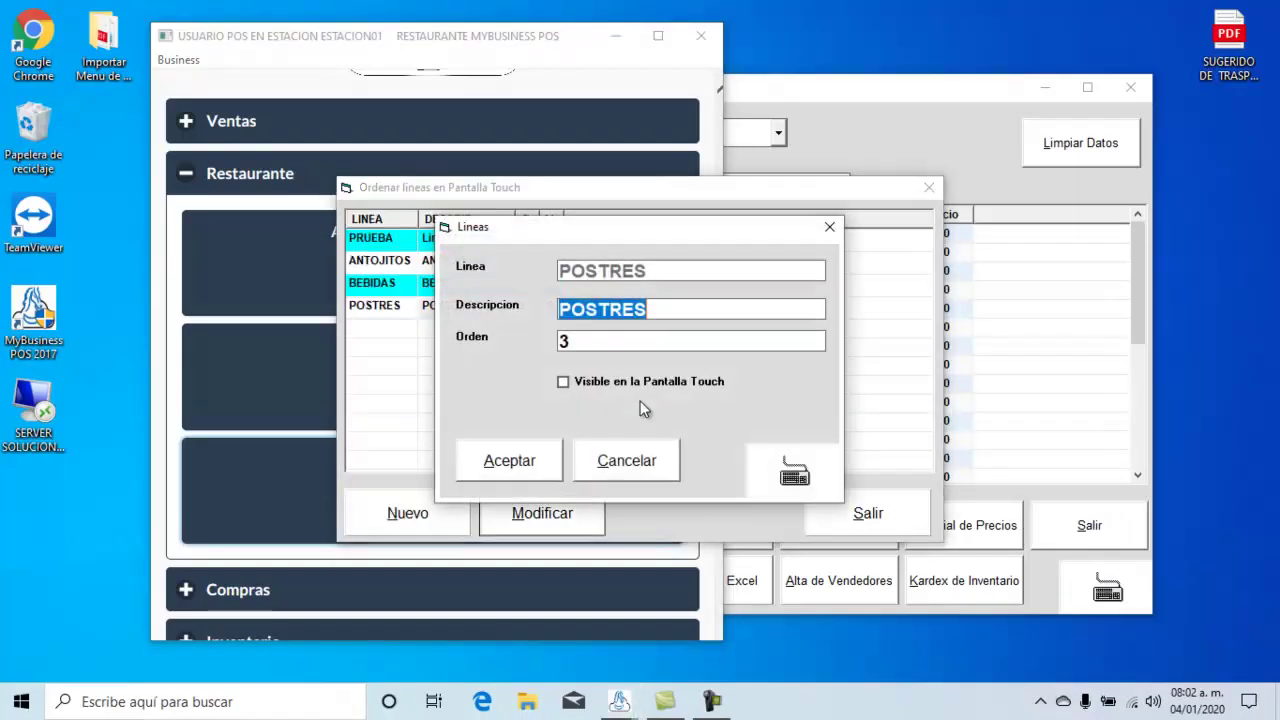
click(580, 384)
click(528, 462)
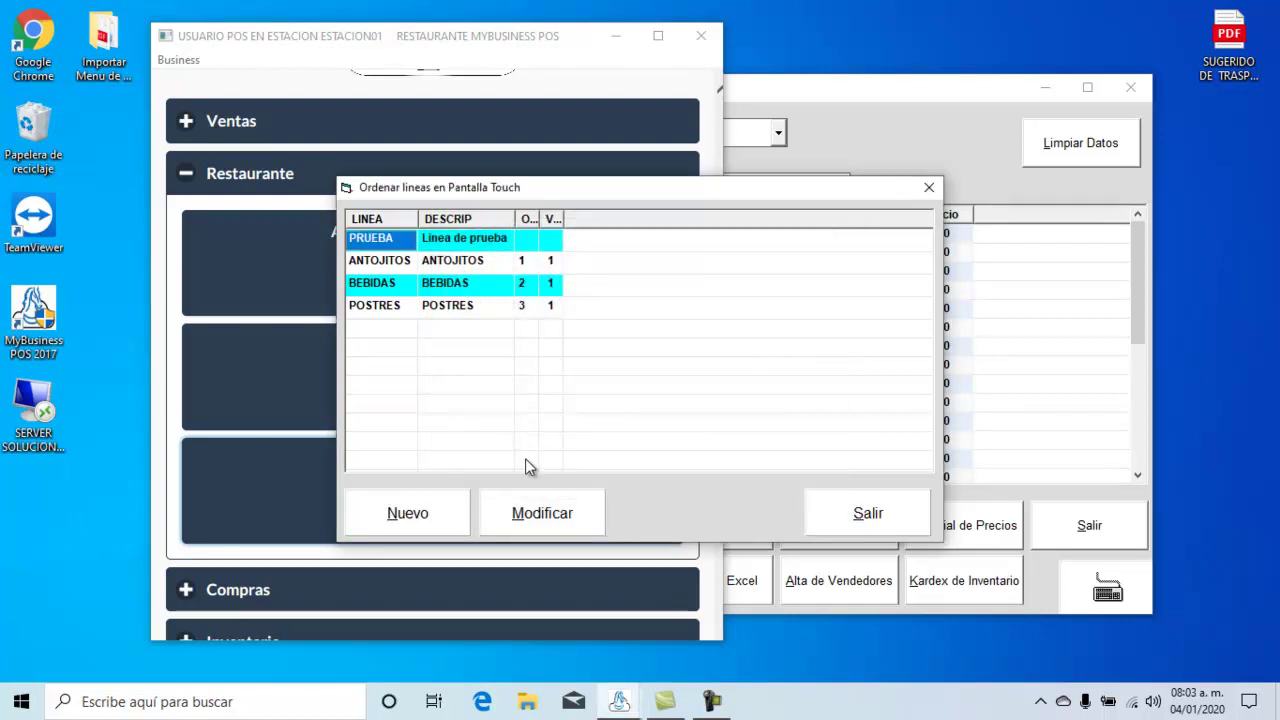
click(906, 496)
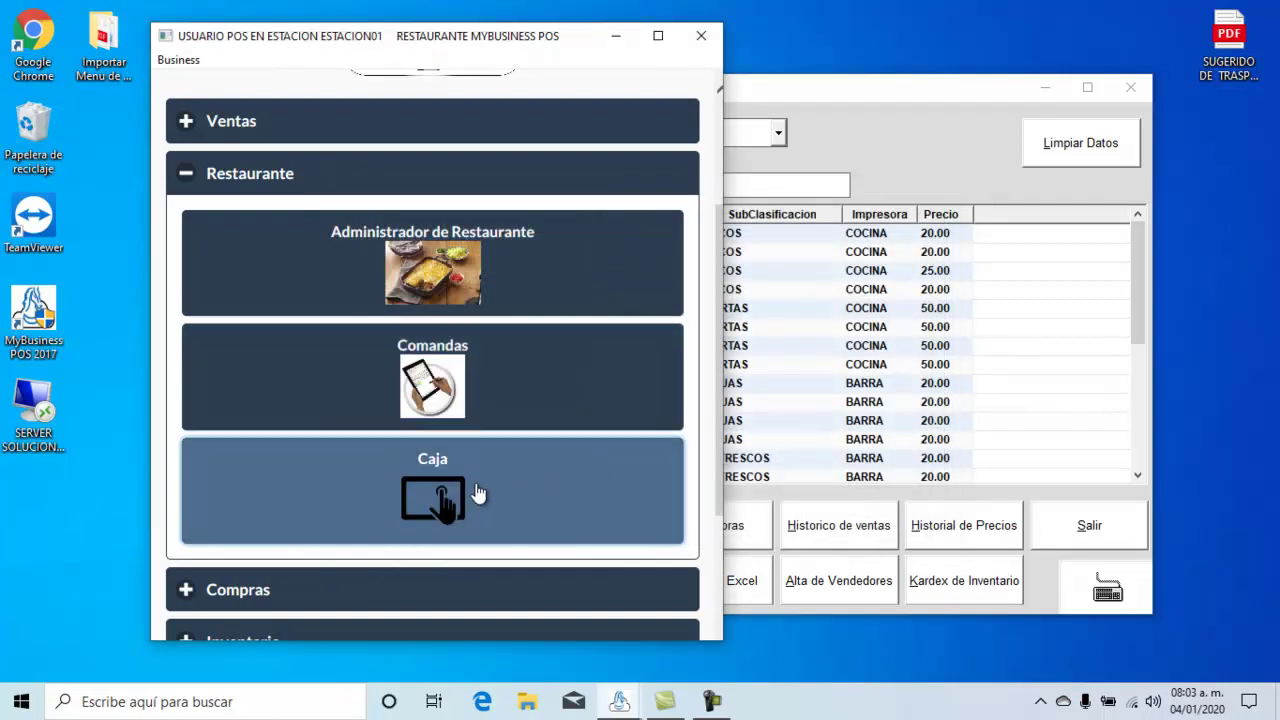
Start a sale in Caja with one TACO DE AL PASTOR, one TACO DE ASADA and one TACO DE CABEZA DE RES
click(488, 493)
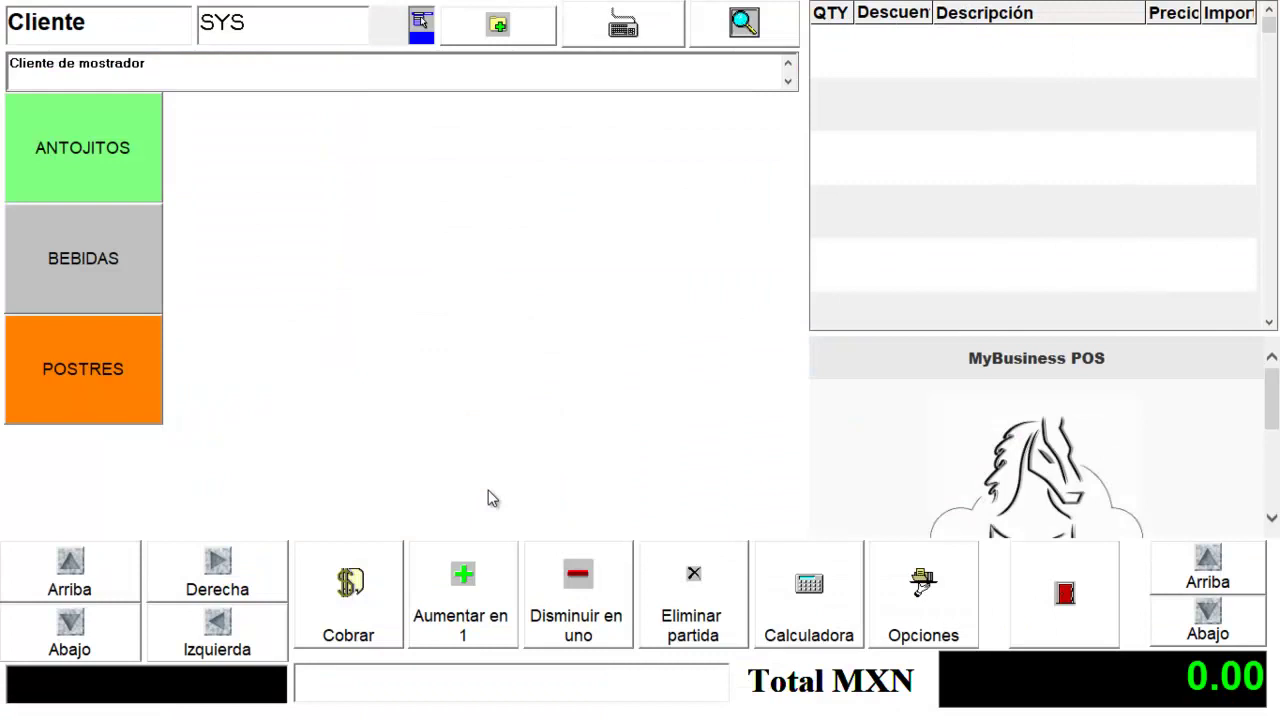
click(93, 155)
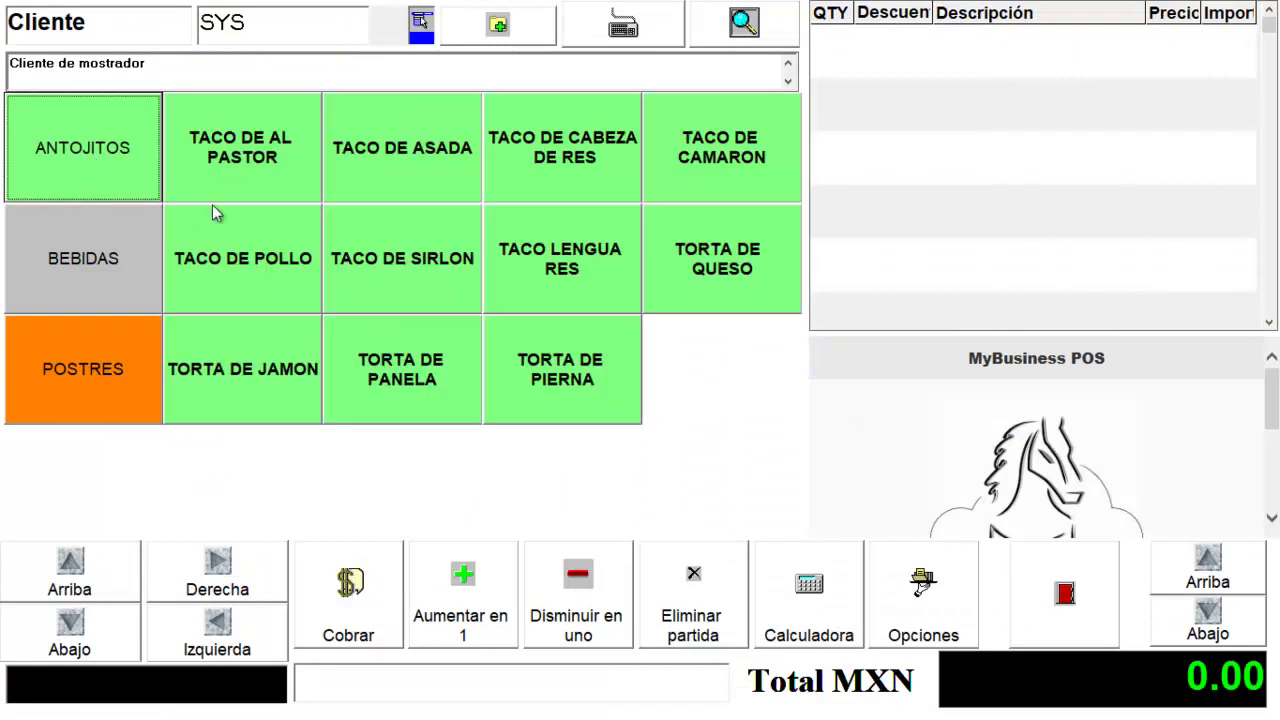
click(268, 160)
click(398, 158)
click(545, 145)
Add one AGUA DE FRESA and one AGUA DE HORCHATA from the BEBIDAS line to the sale
click(104, 293)
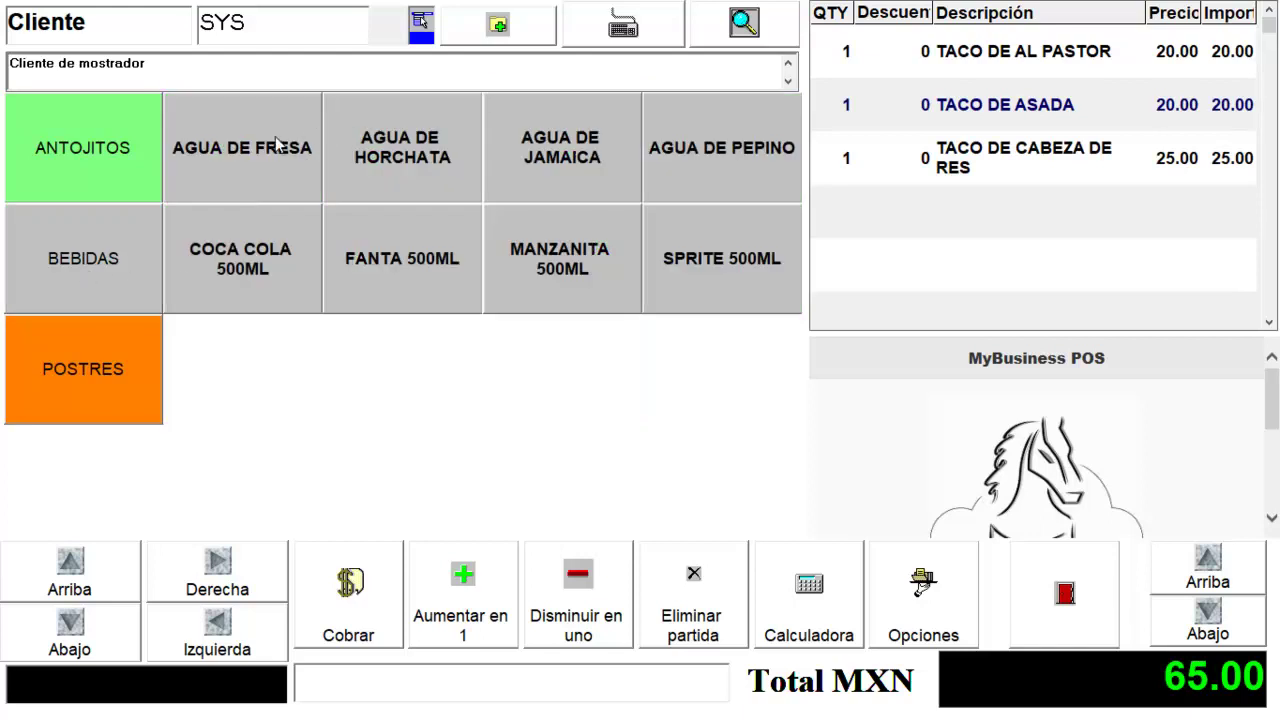
click(264, 154)
click(341, 159)
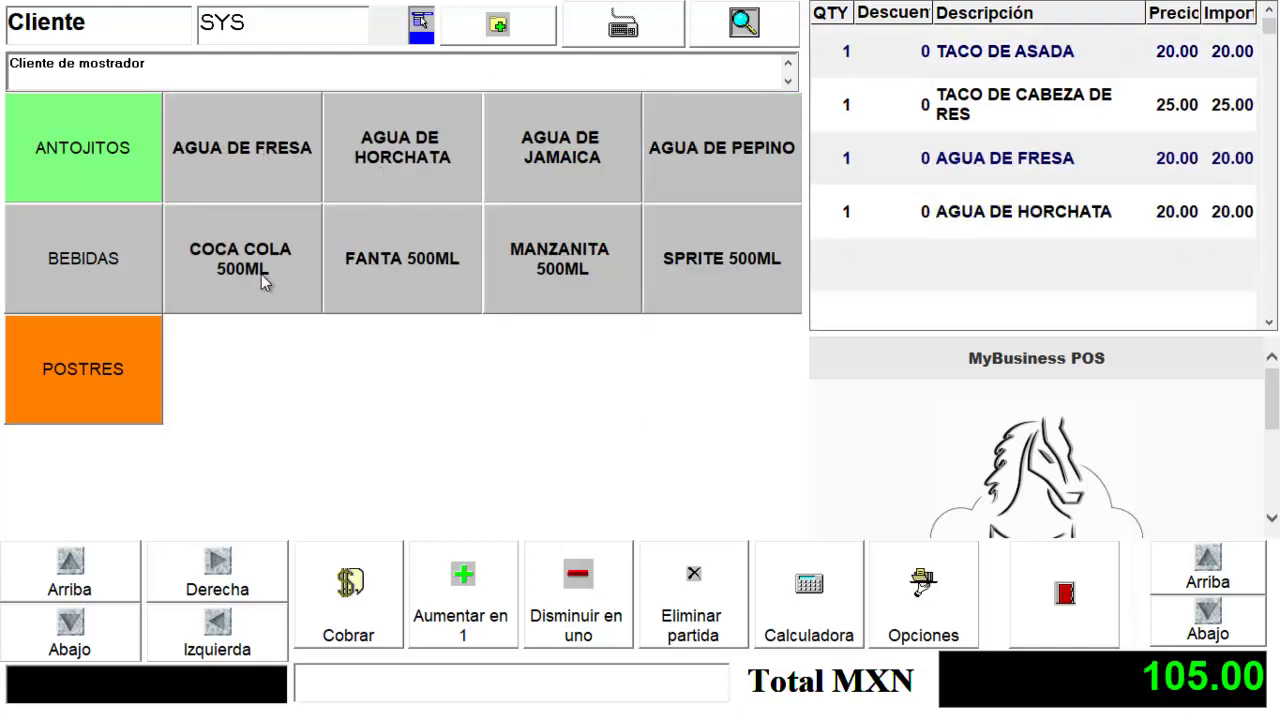
click(902, 622)
click(732, 527)
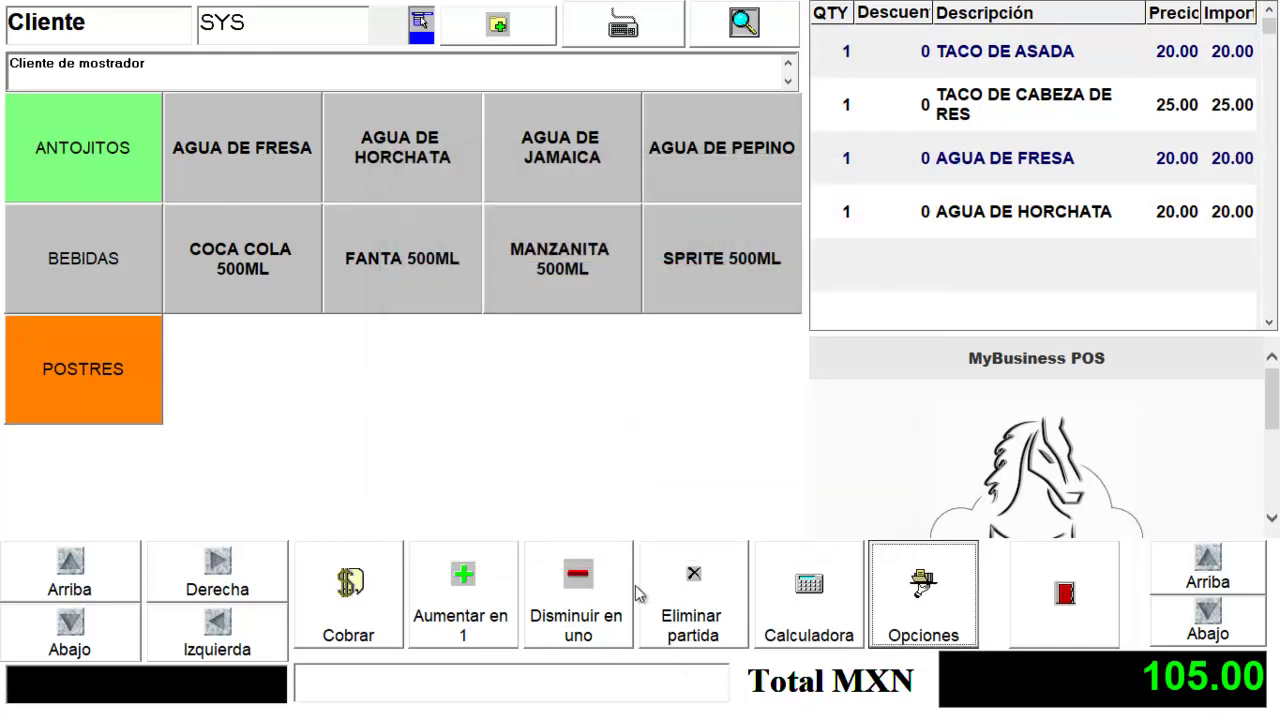
click(478, 604)
click(600, 590)
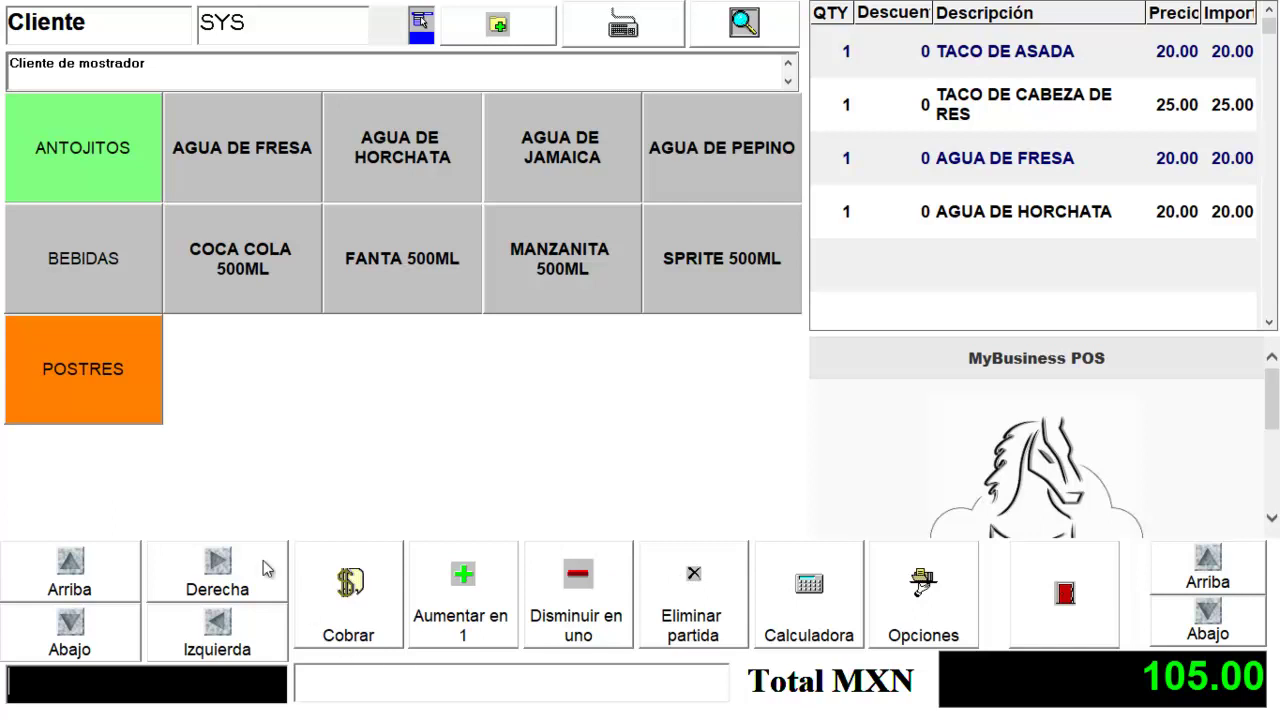
Add one PASTEL DE ZANAHORIA from the POSTRES line to the sale and highlight the sale's total
click(148, 418)
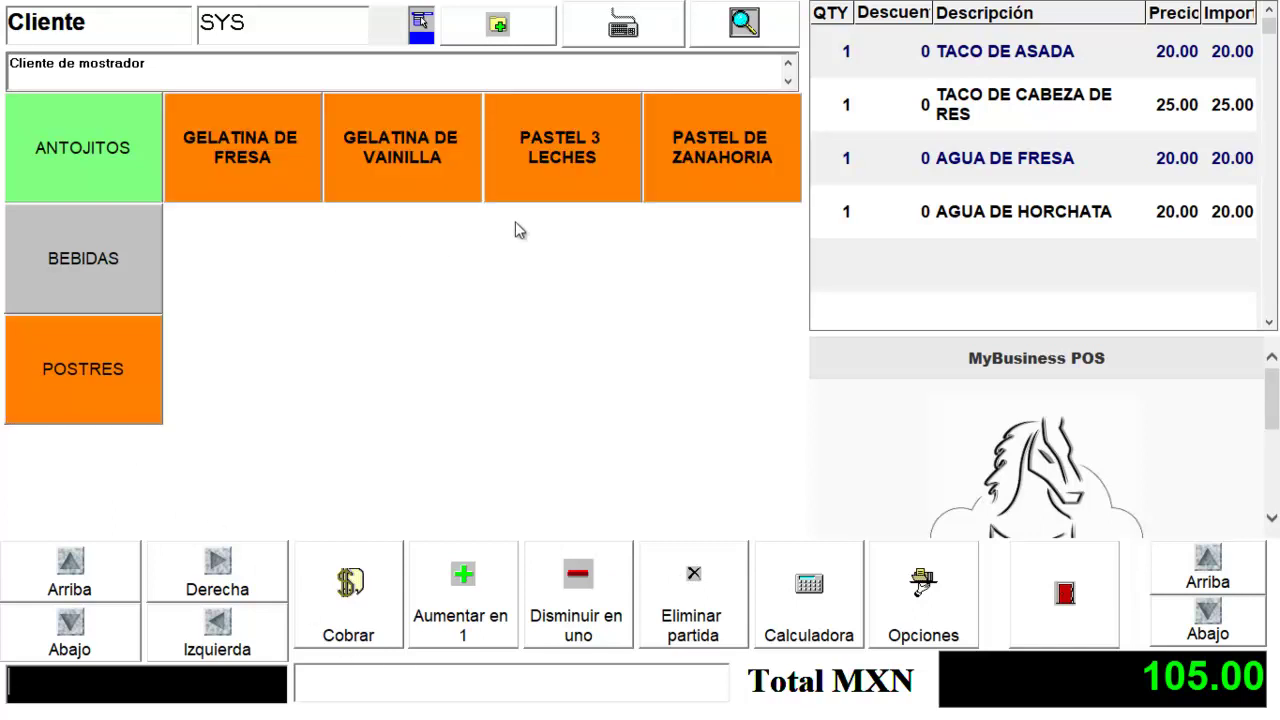
click(700, 150)
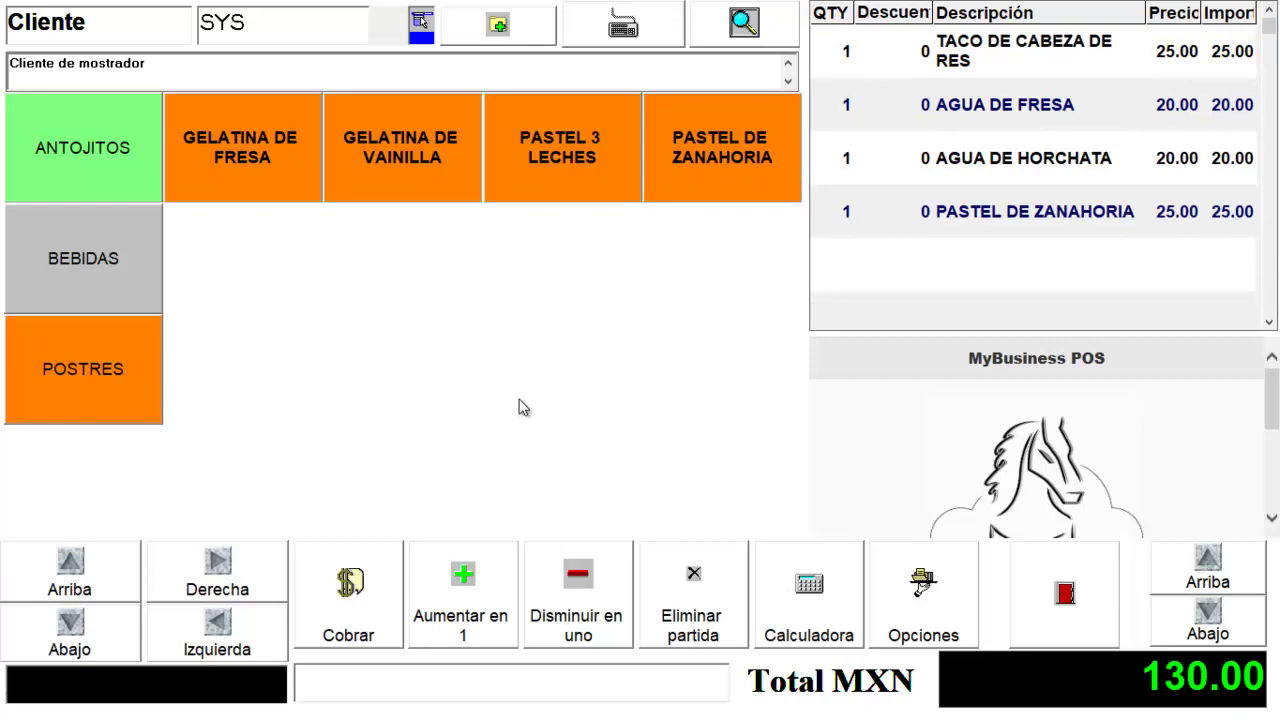
drag(1132, 688, 1262, 700)
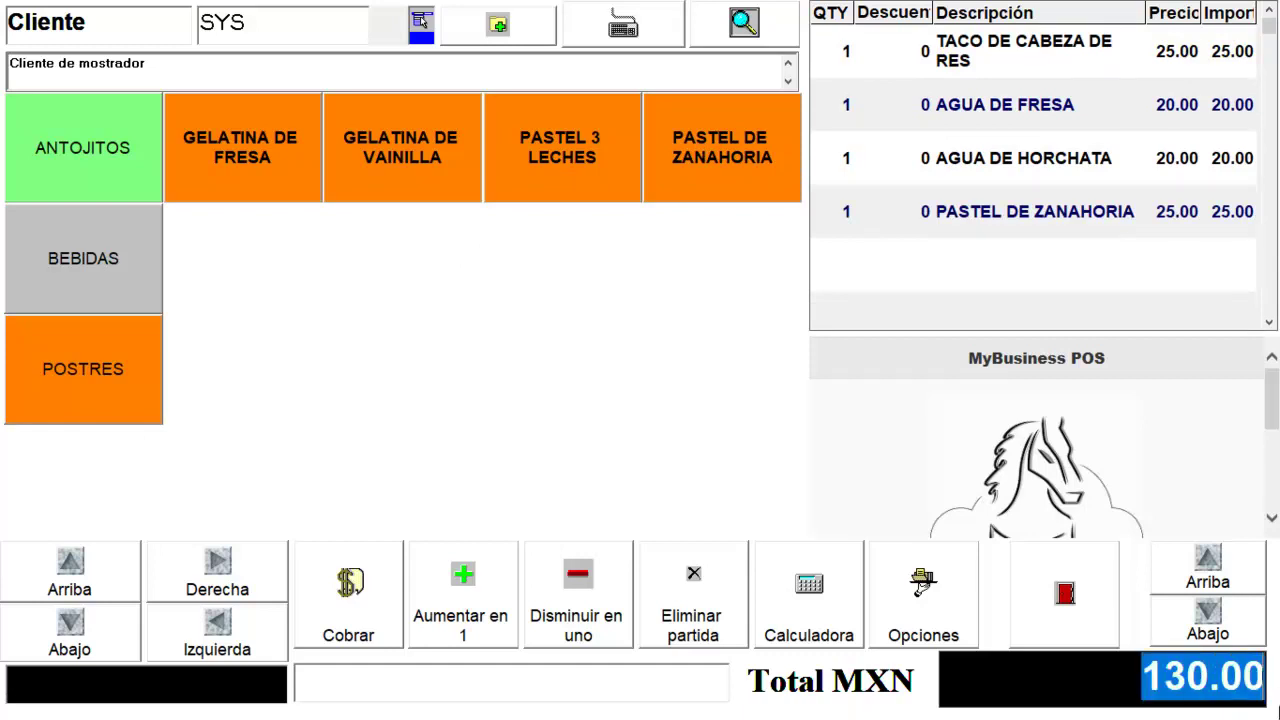
Charge the sale in cash with a ticket and save the ticket printout over the existing PDF file a
click(383, 615)
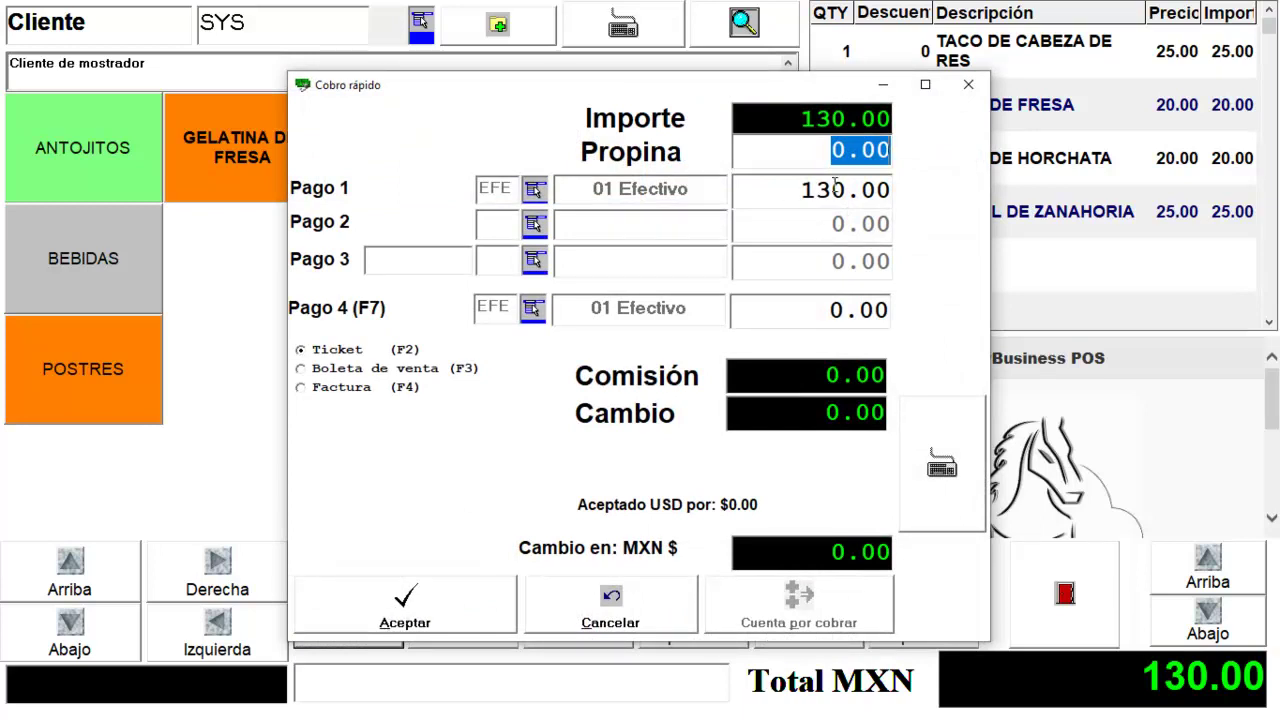
click(410, 608)
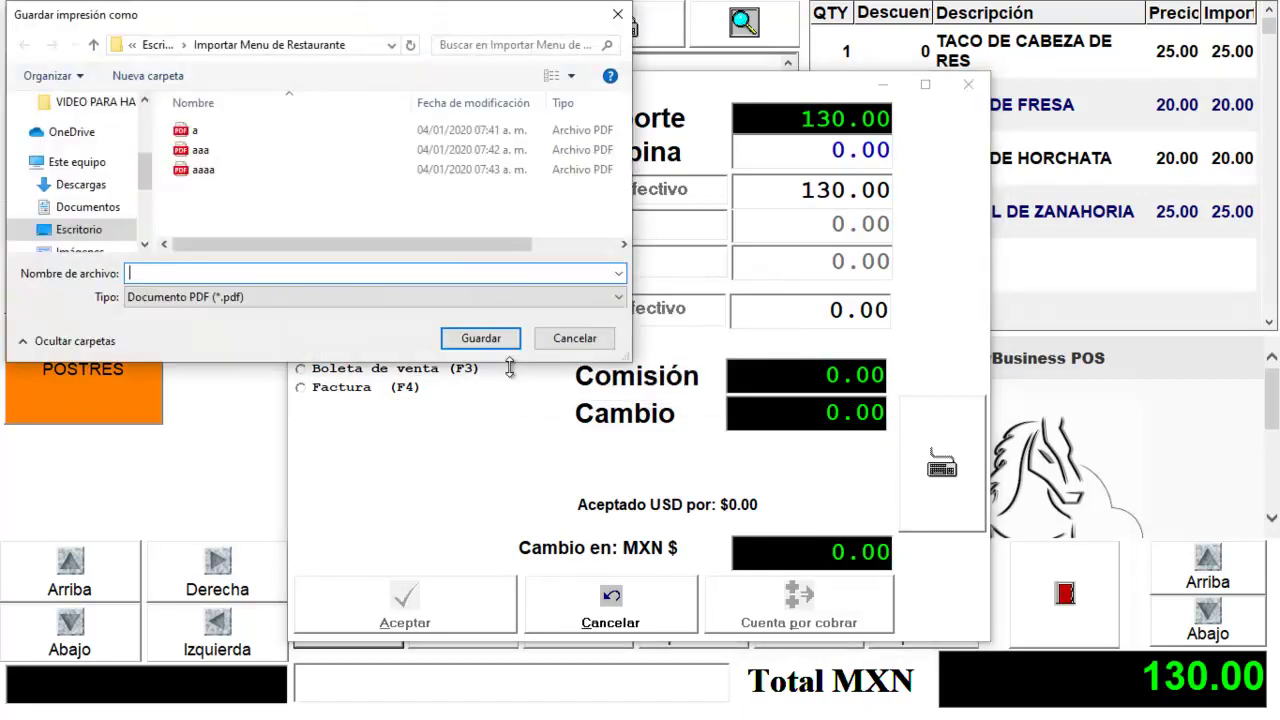
click(300, 131)
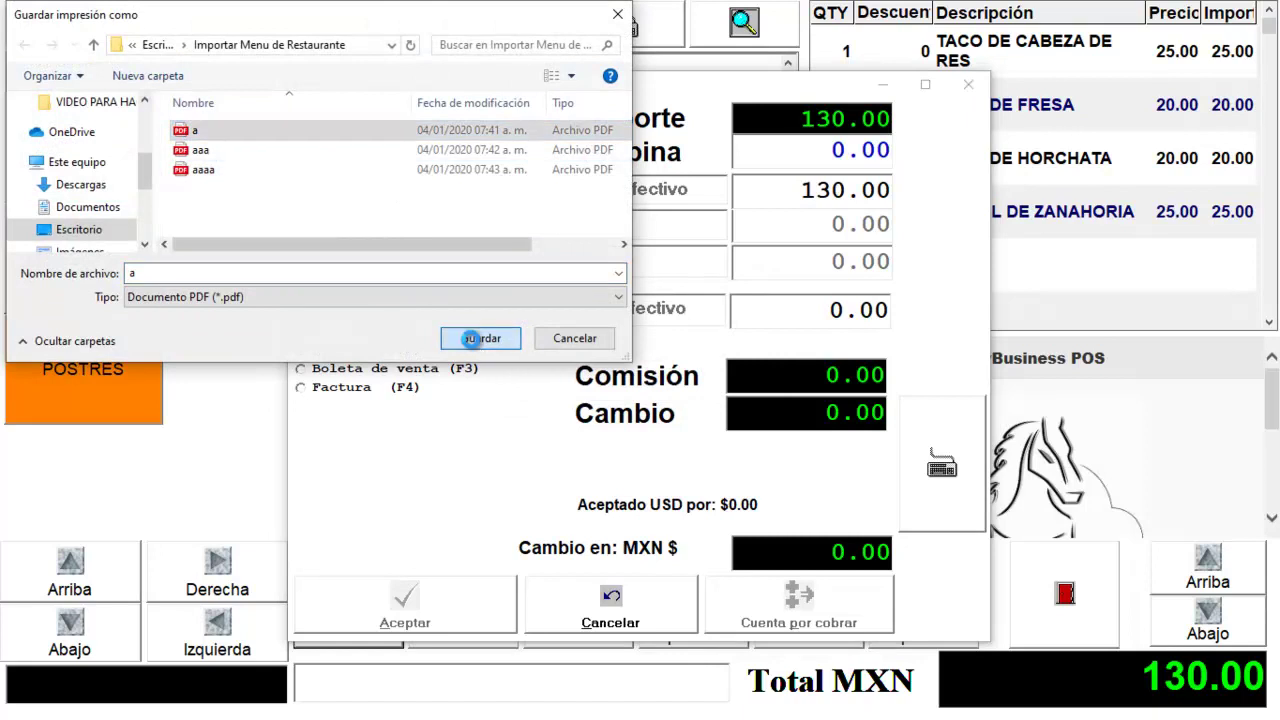
click(474, 336)
click(712, 356)
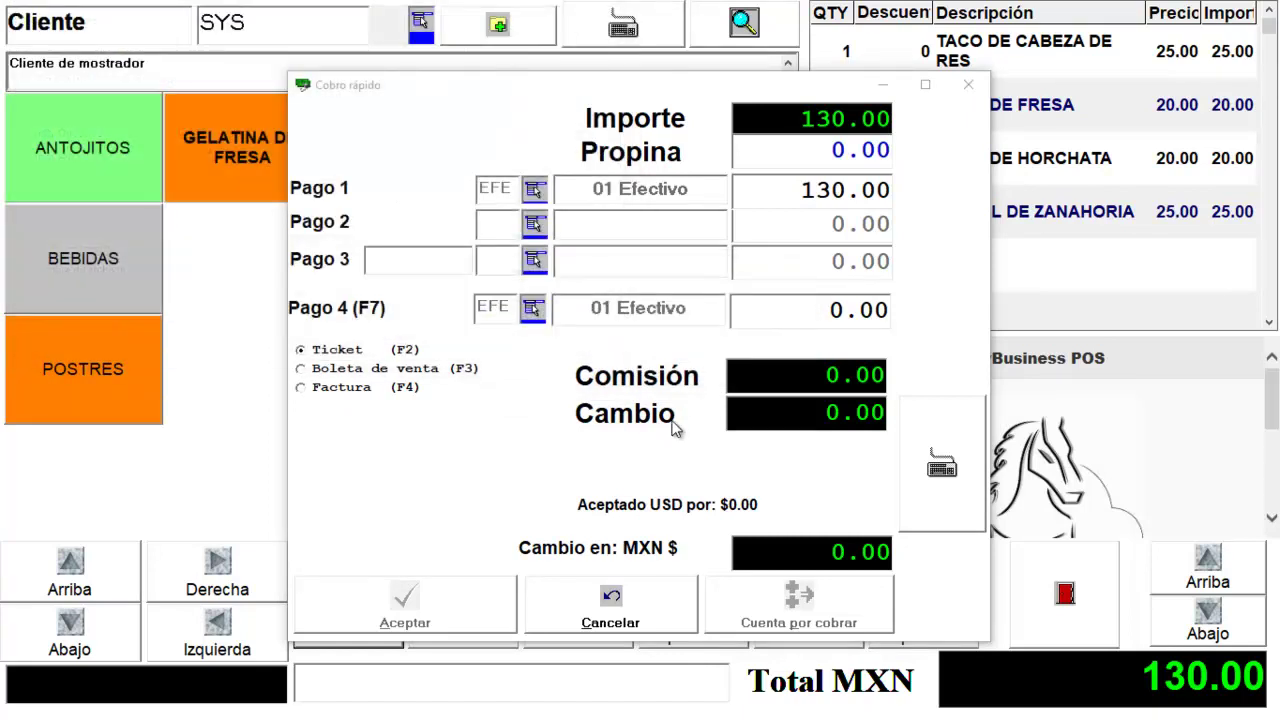